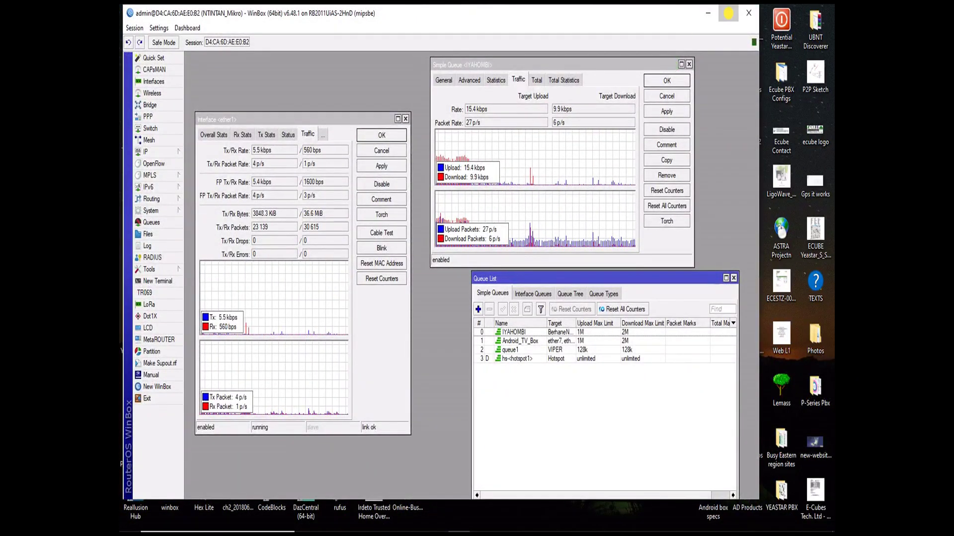
Maximize WinBox and close the ether1 interface and IYAHOMBI simple queue windows.
click(728, 12)
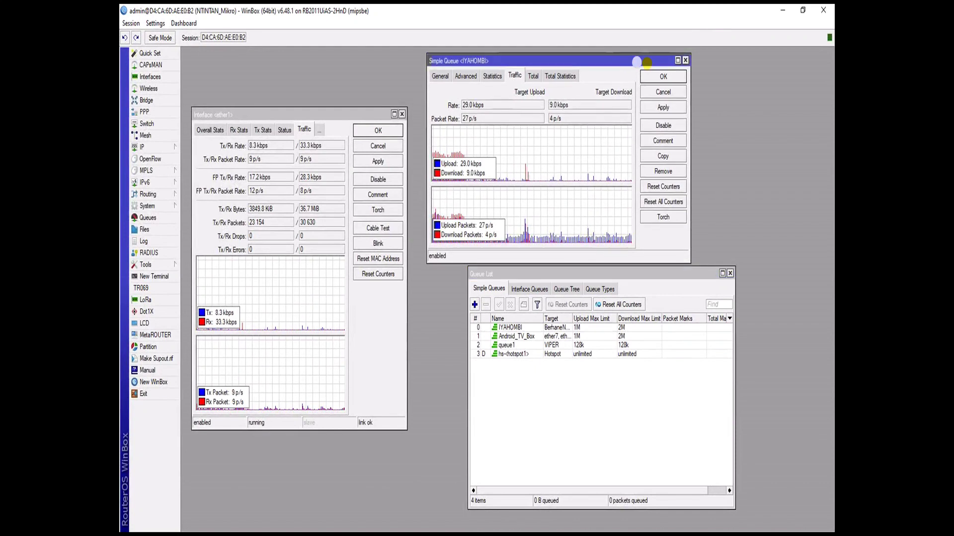
drag(616, 60, 716, 54)
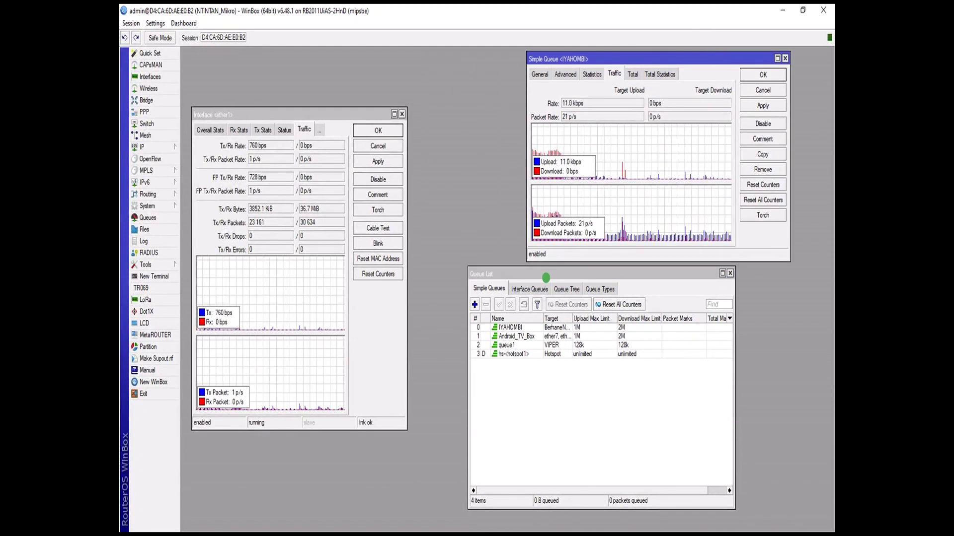
drag(553, 270, 597, 276)
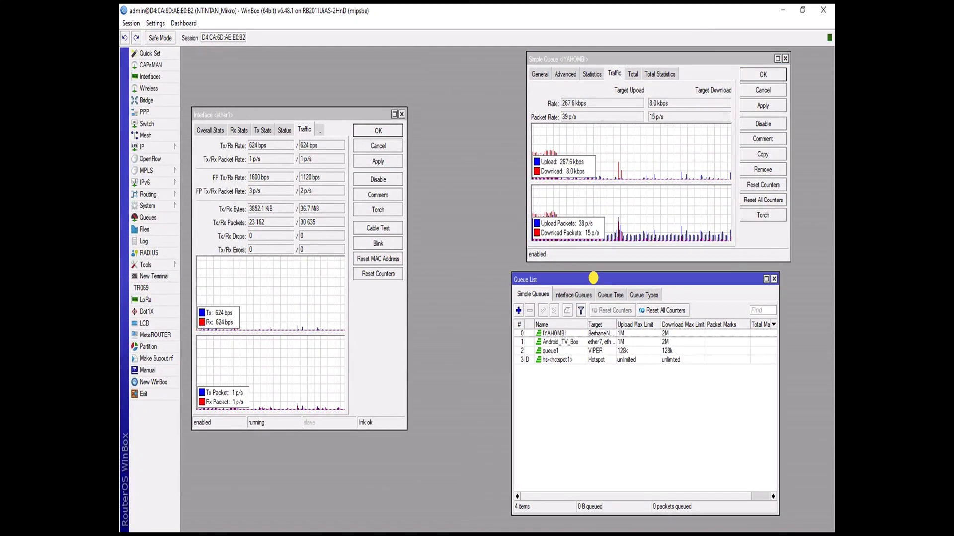
click(305, 115)
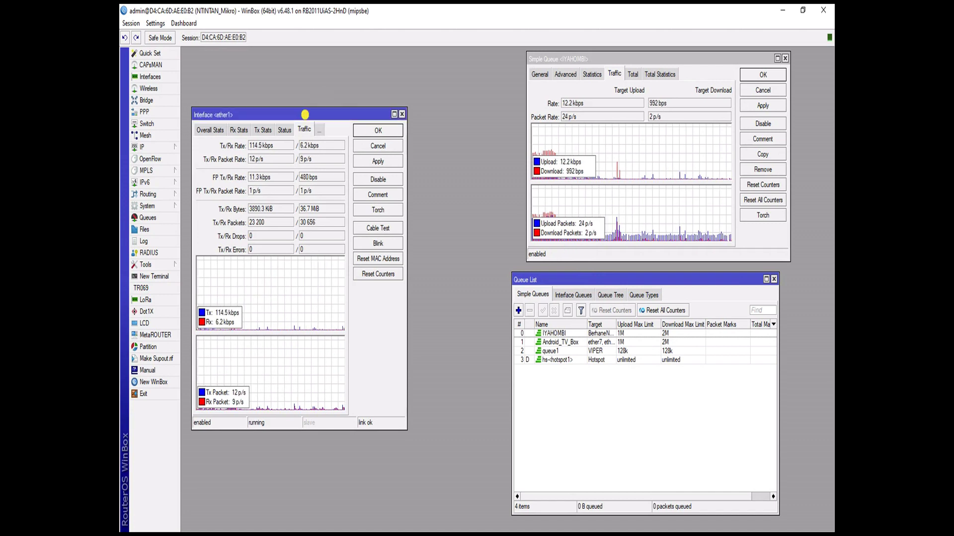
click(401, 114)
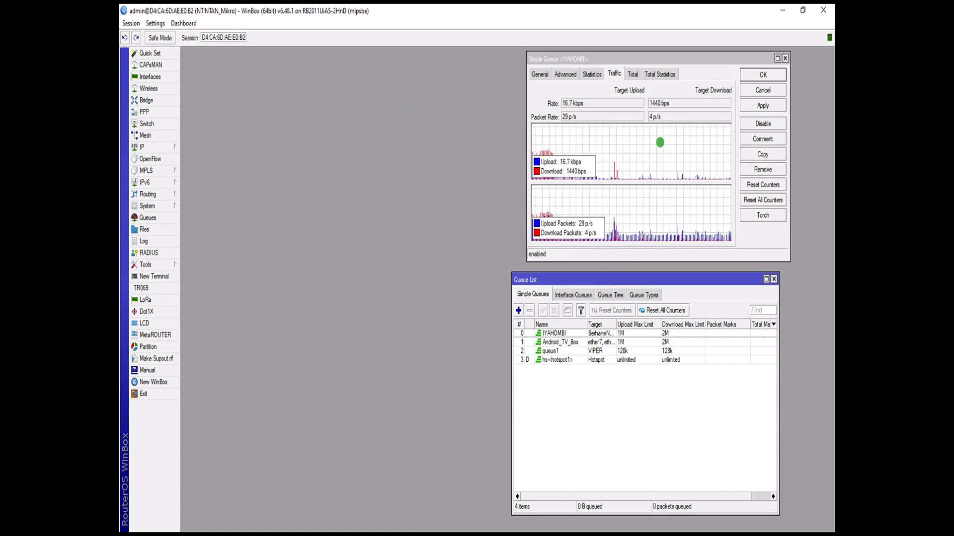
click(785, 59)
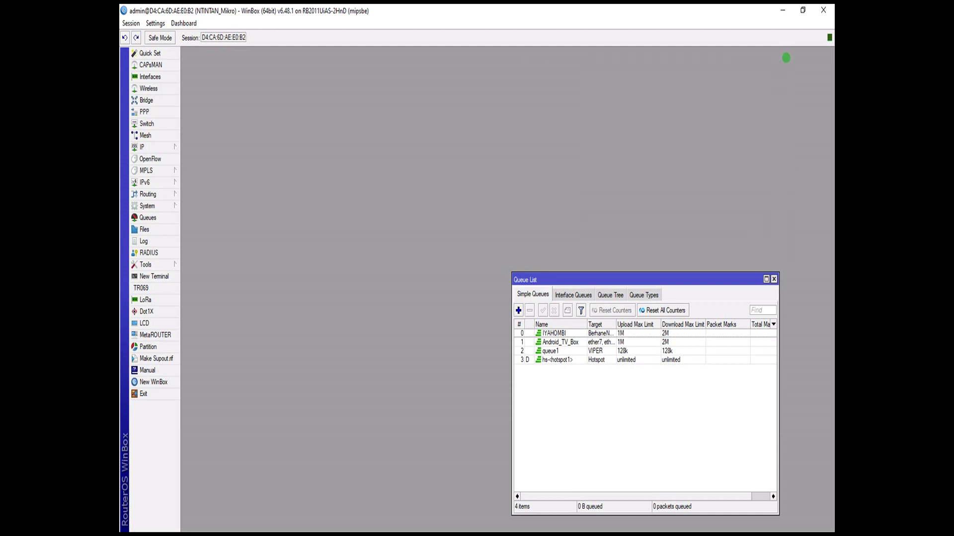
click(774, 279)
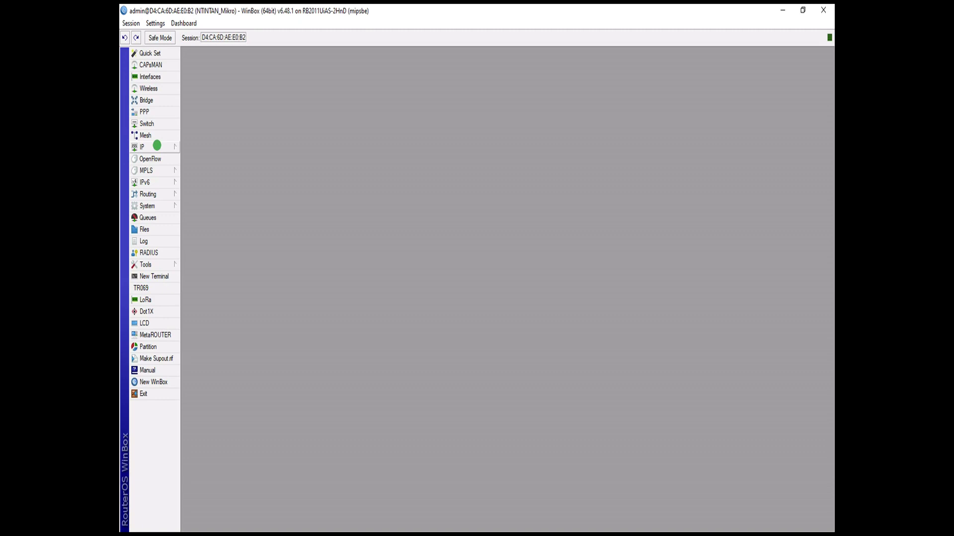
click(157, 146)
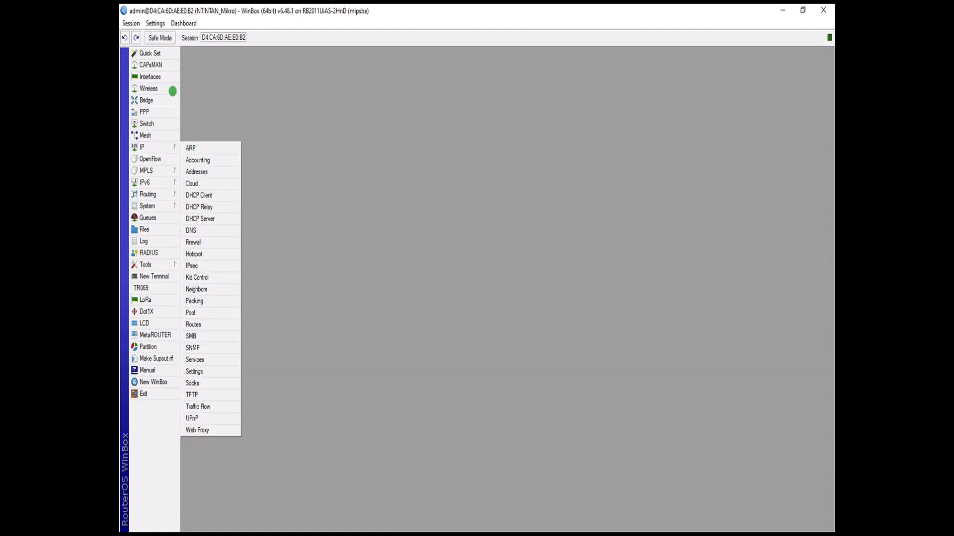
click(156, 143)
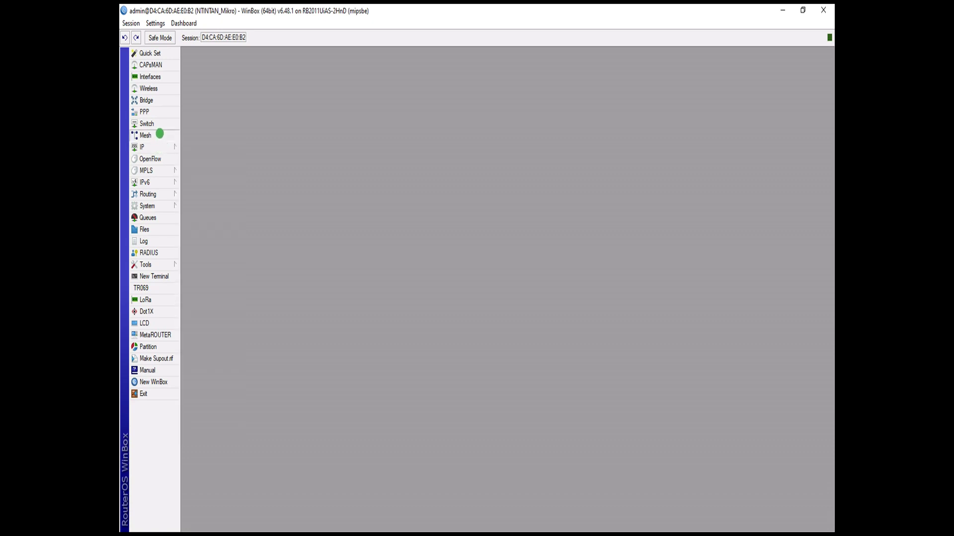
mouse_move(155, 148)
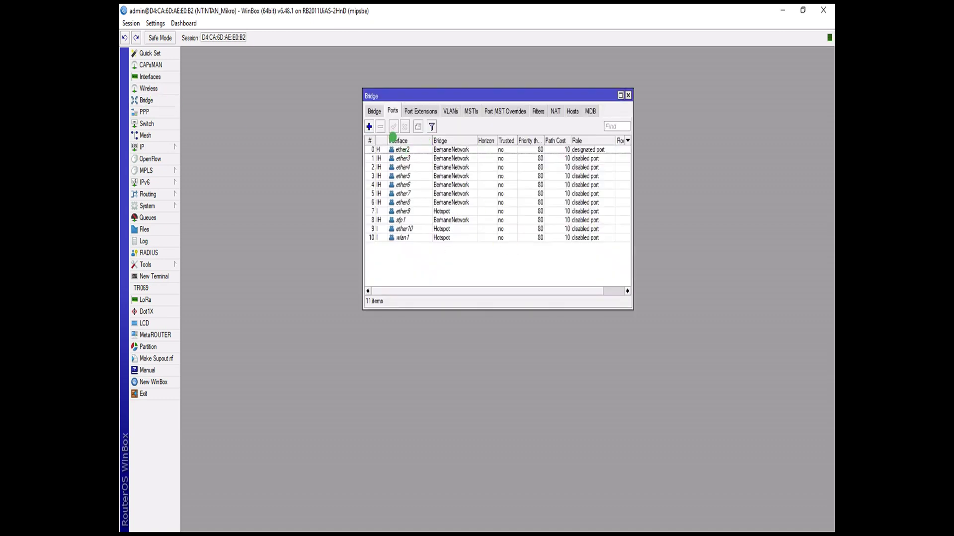
Remove wlan1 and sfp1 from the bridge ports list, then close the Bridge window.
click(374, 109)
click(400, 236)
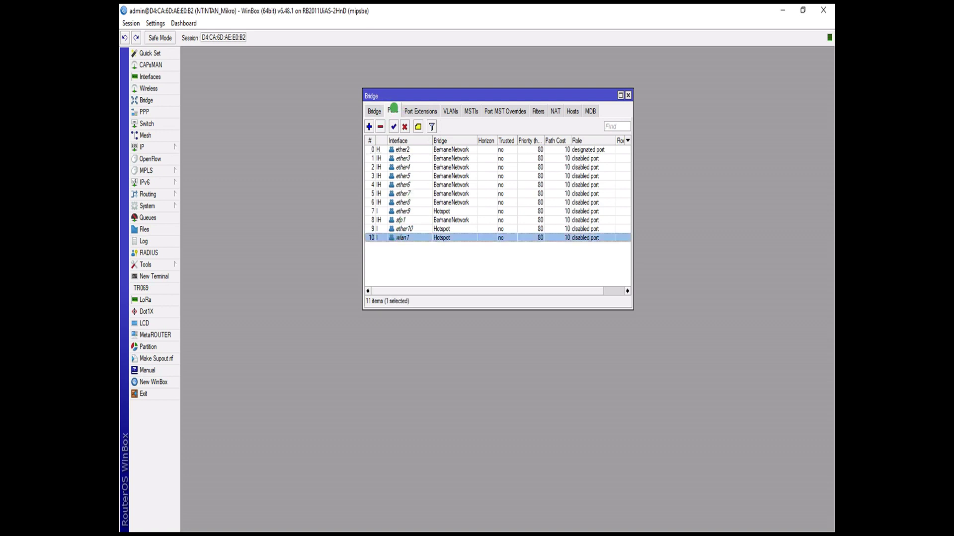
click(380, 126)
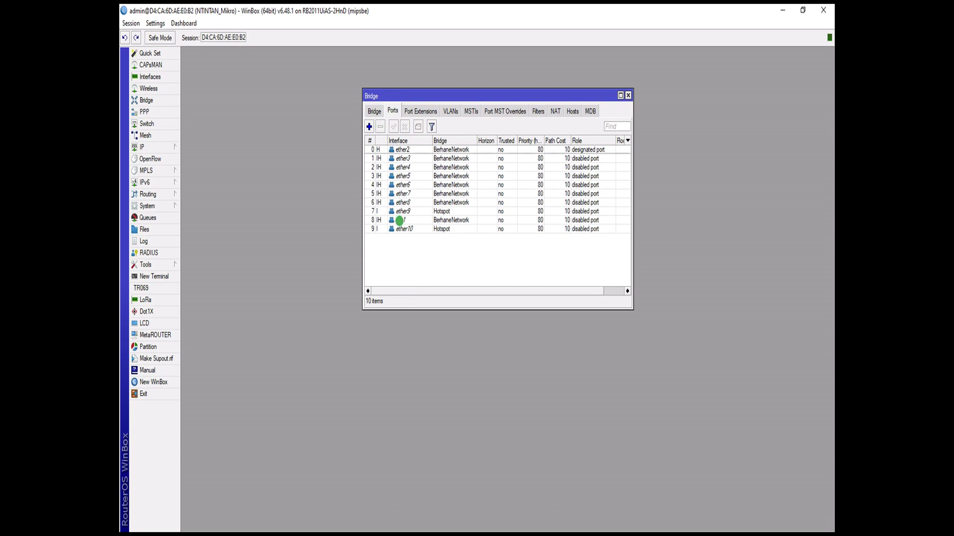
click(400, 220)
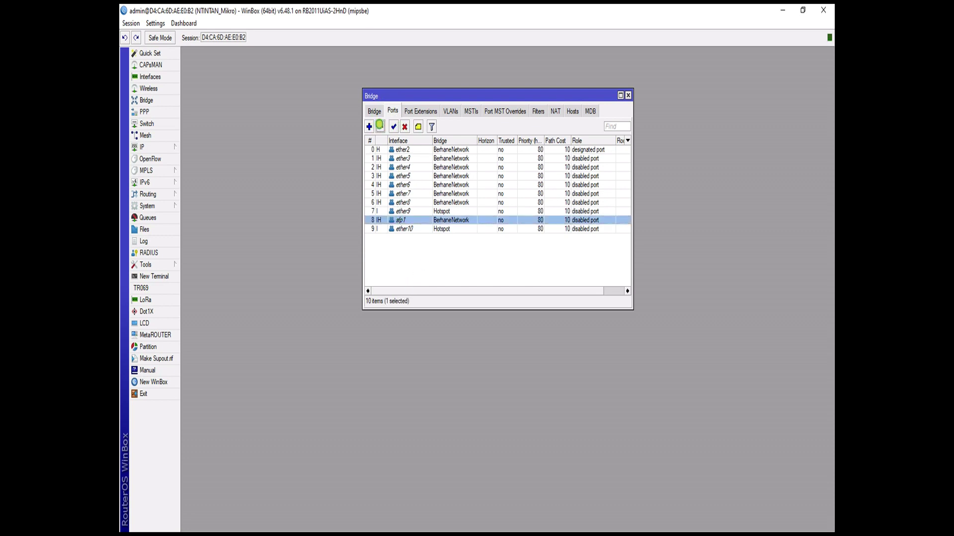
click(380, 125)
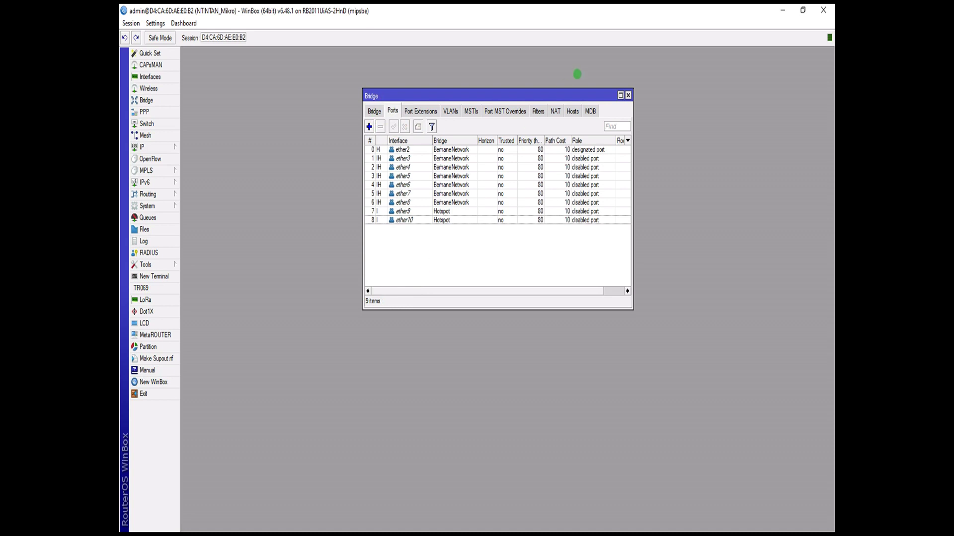
click(628, 95)
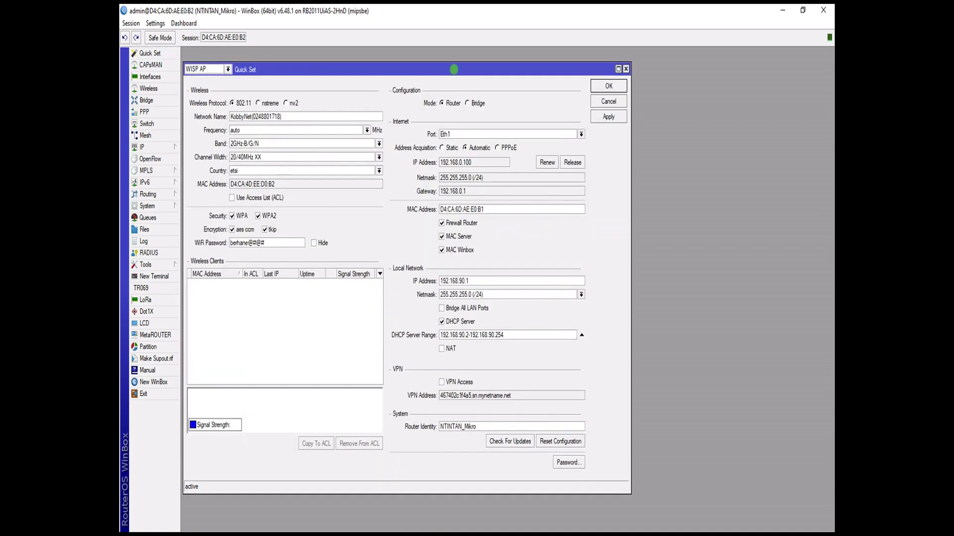
Change the Quick Set mode dropdown from WISP AP to CPE.
drag(411, 66, 492, 67)
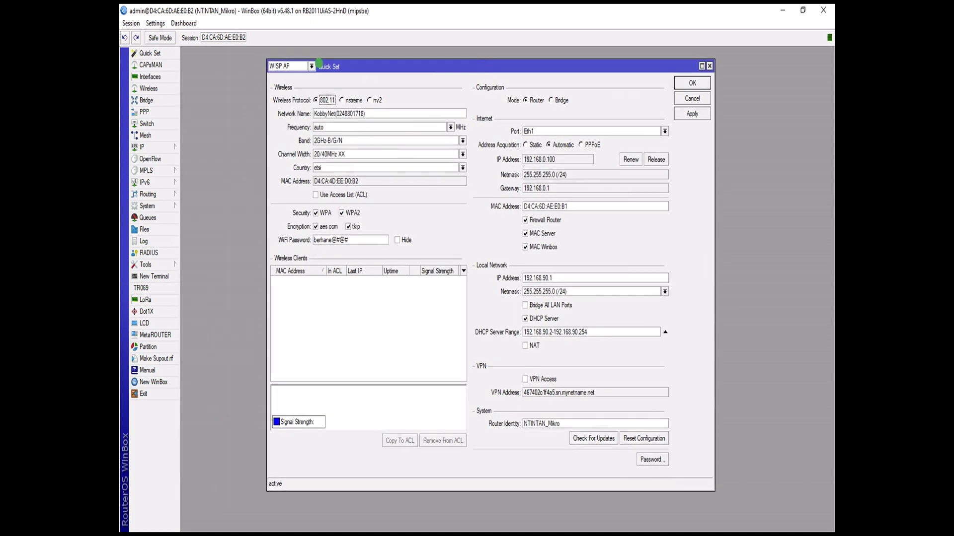
click(312, 67)
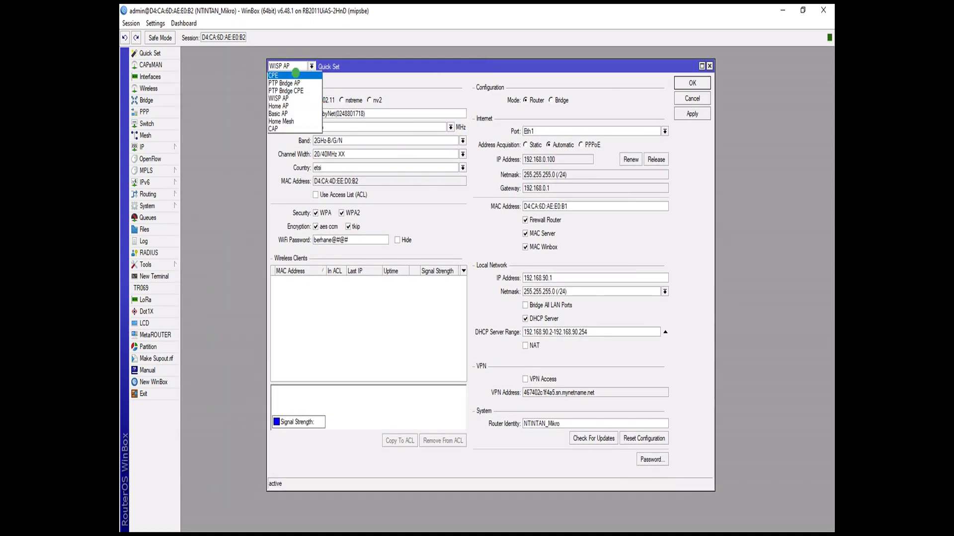
click(295, 75)
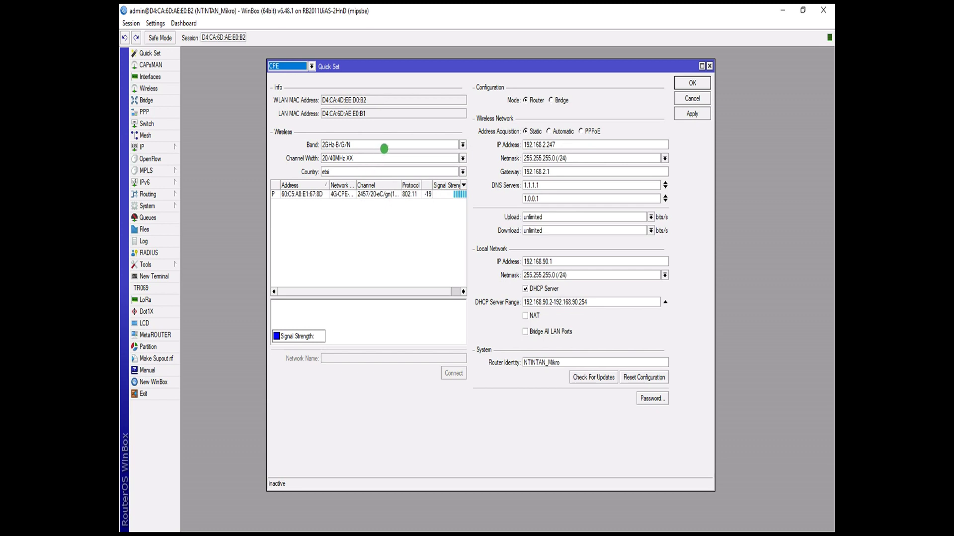
click(385, 144)
click(336, 185)
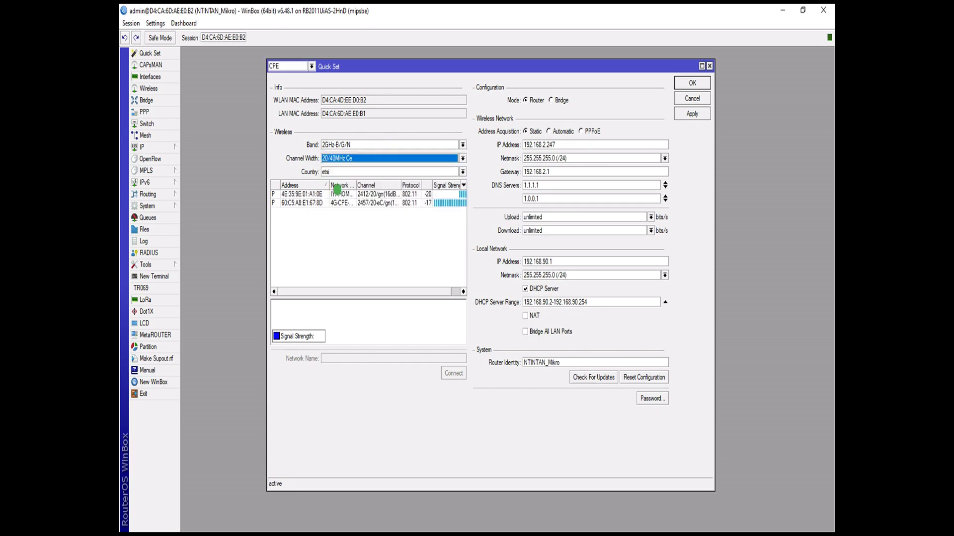
click(337, 194)
click(353, 371)
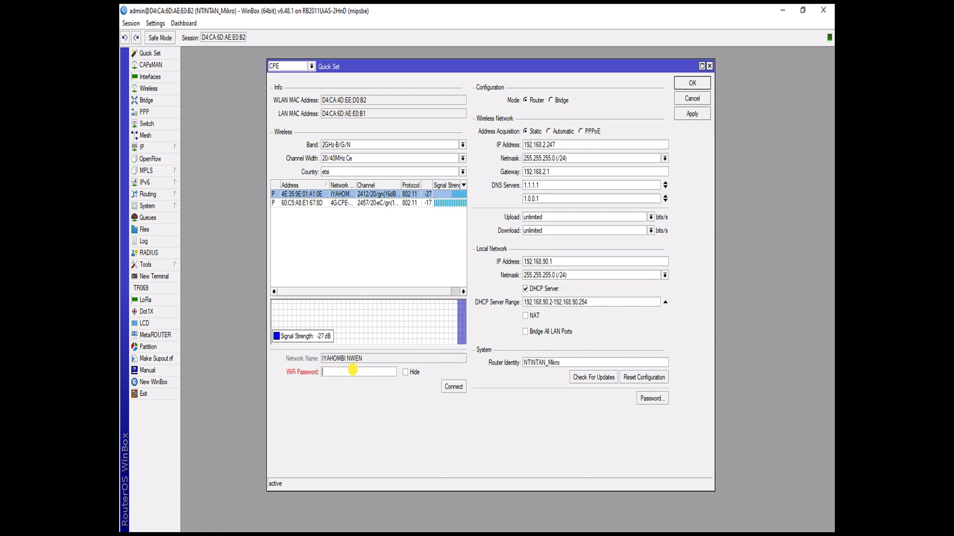
text(be)
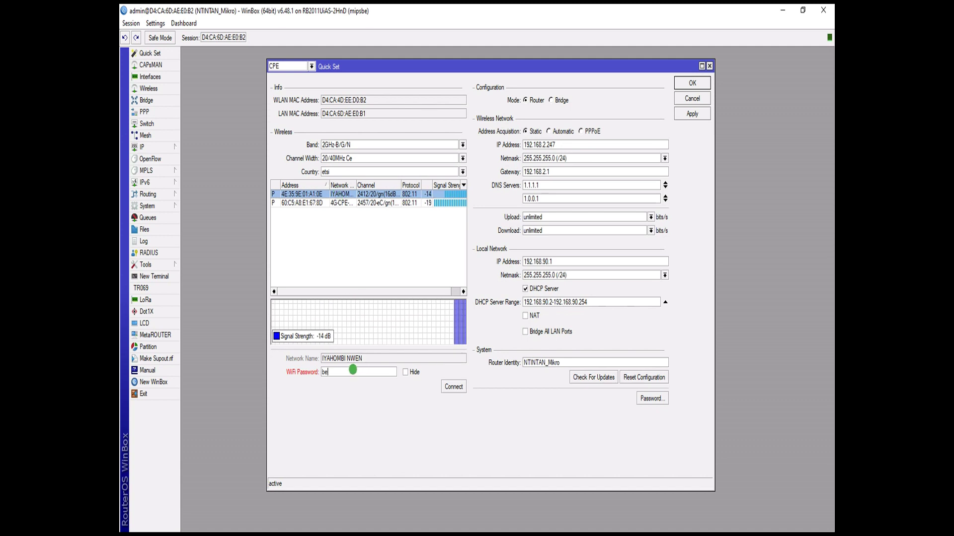
key(BackSpace)
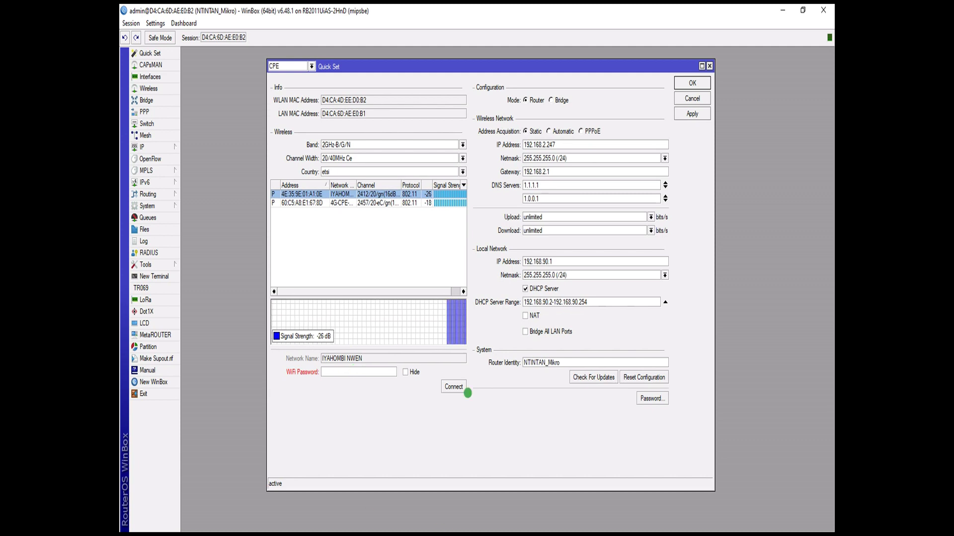
click(406, 372)
click(364, 372)
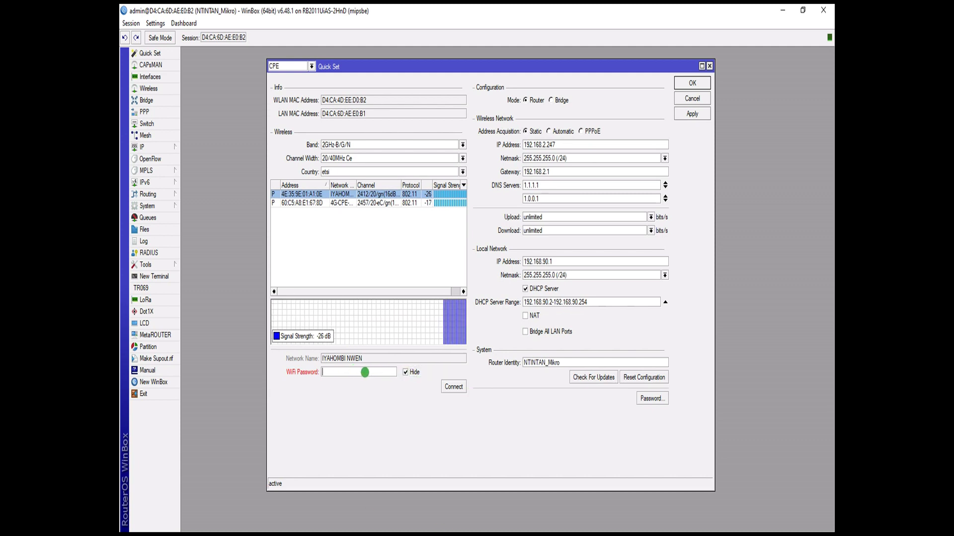
text(**********)
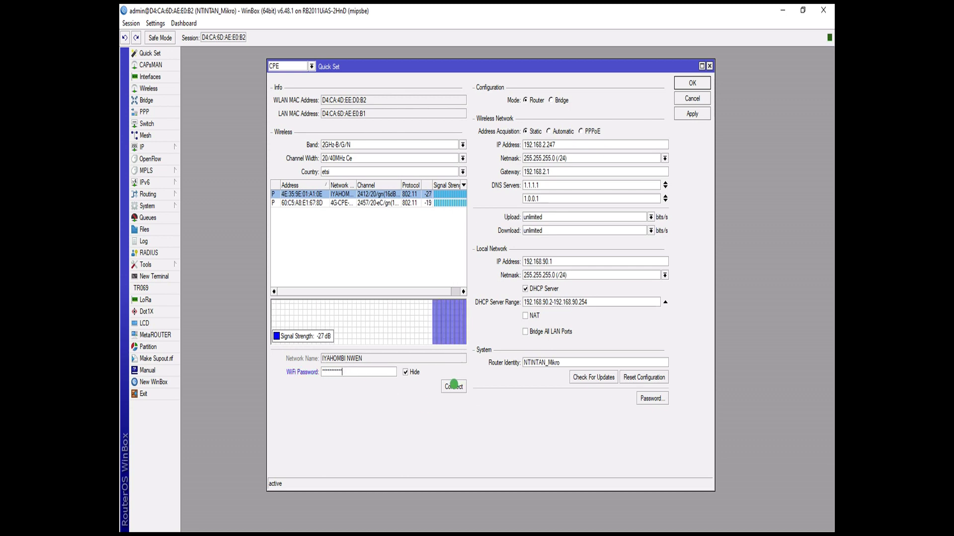
click(454, 385)
click(552, 130)
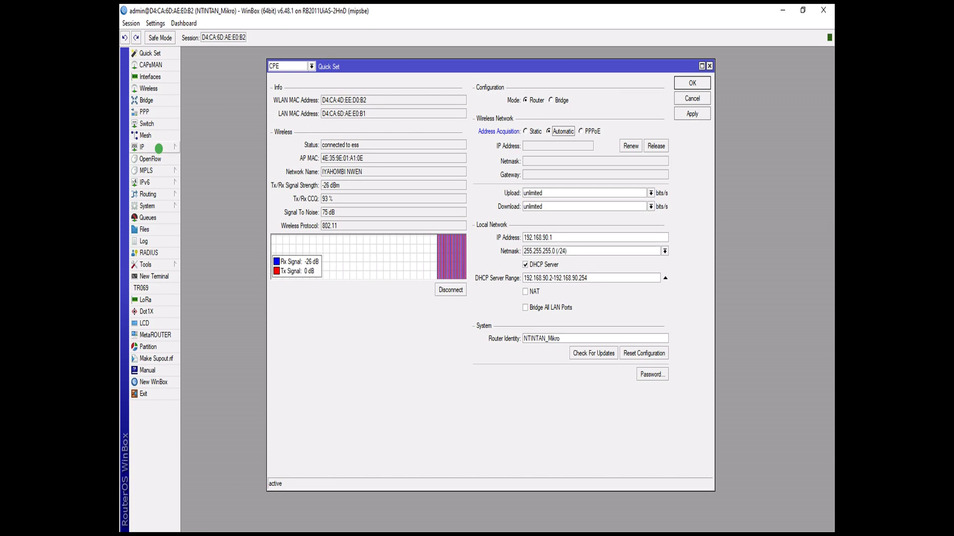
Change the ether1 DHCP client's interface to wlan1 and apply it.
click(160, 146)
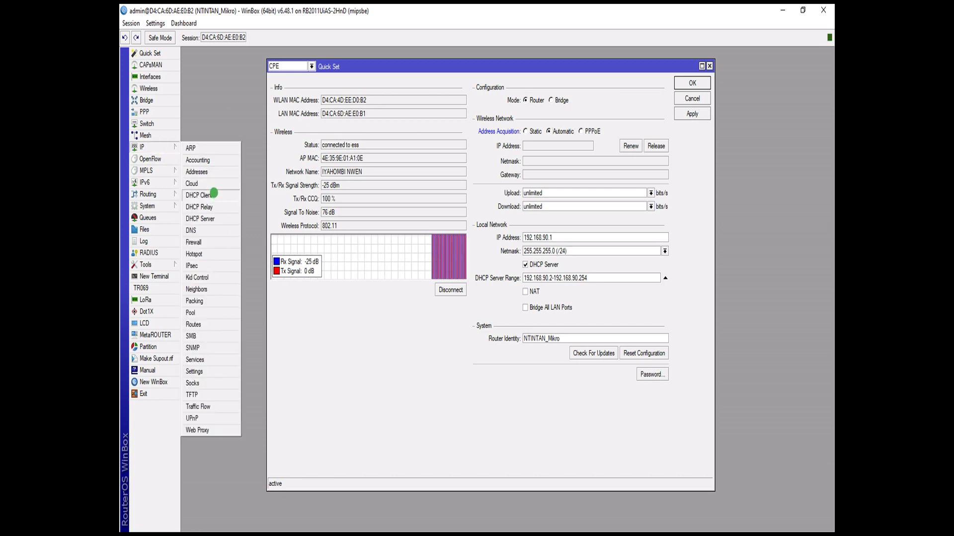
click(214, 194)
double_click(356, 167)
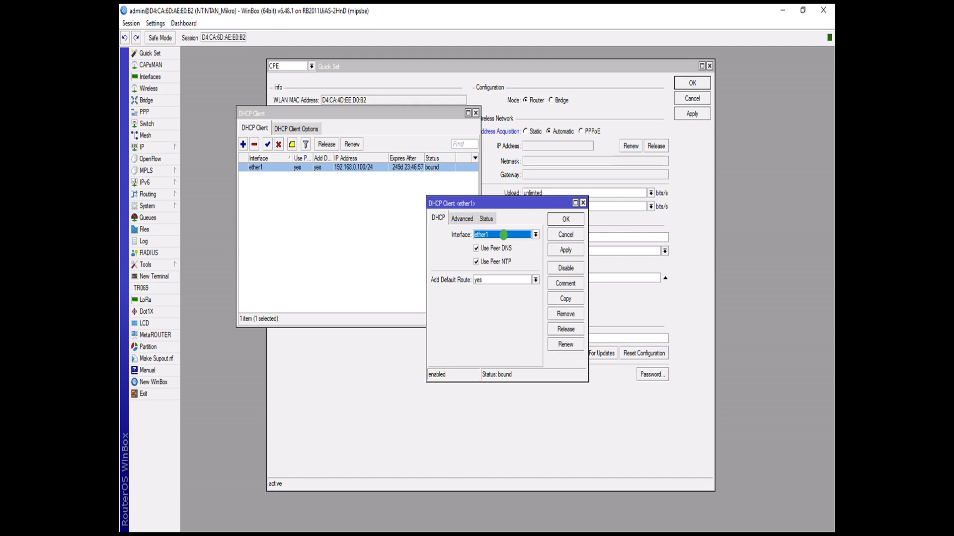
click(503, 235)
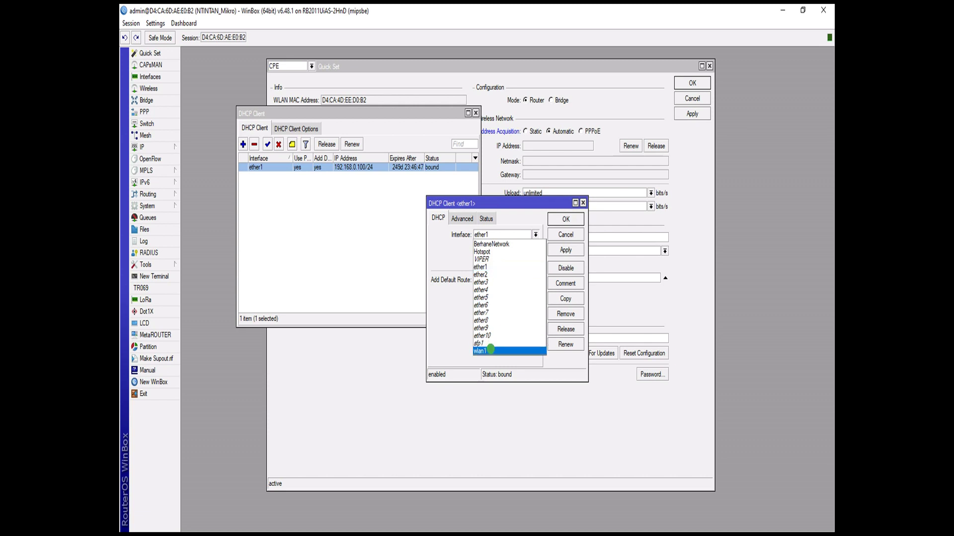
click(489, 351)
click(563, 251)
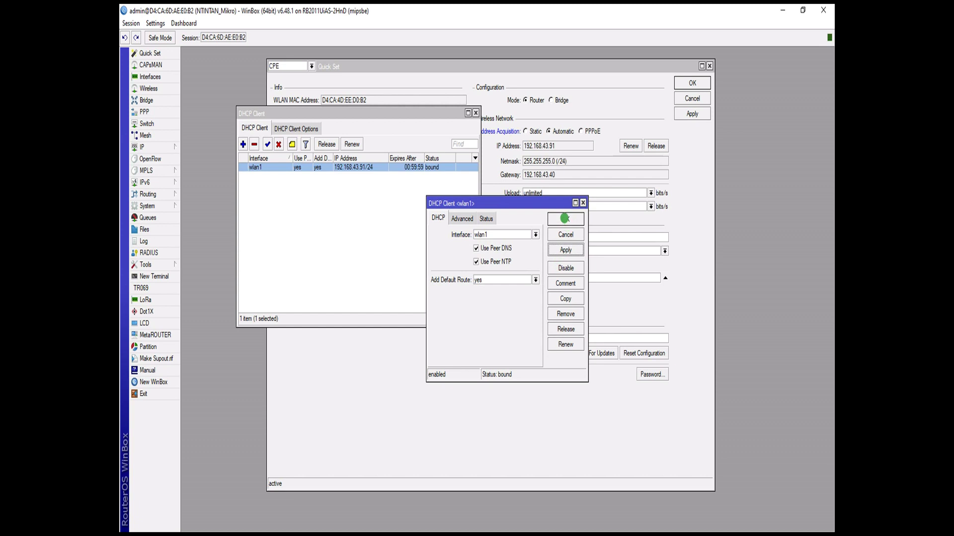
click(565, 219)
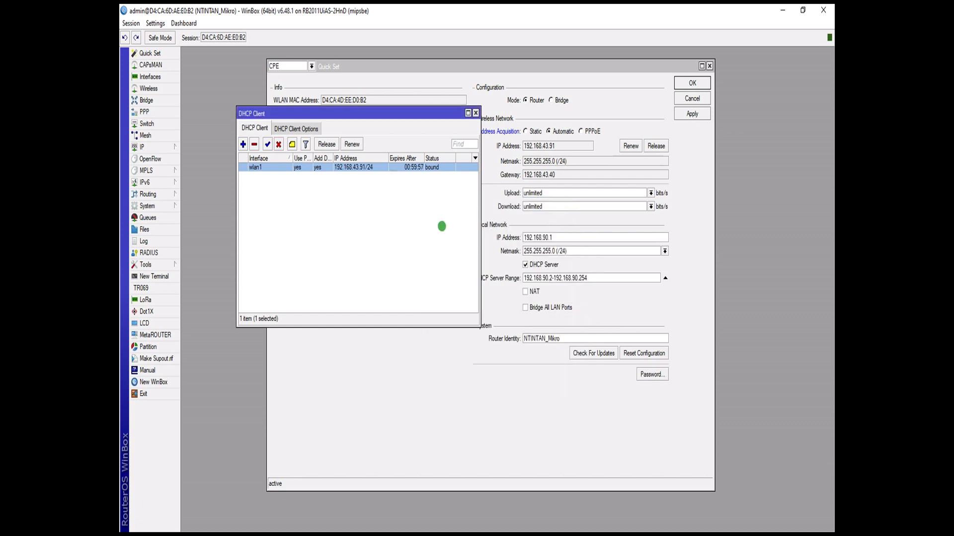
Check the new IP and gateway 192.168.43.40, then disconnect the wireless link and close Quick Set.
click(441, 226)
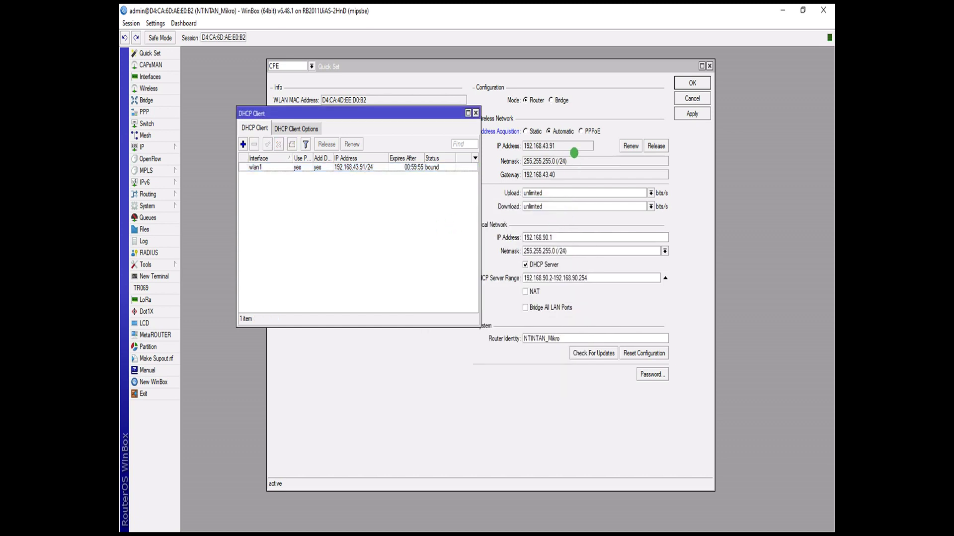
drag(562, 146, 523, 145)
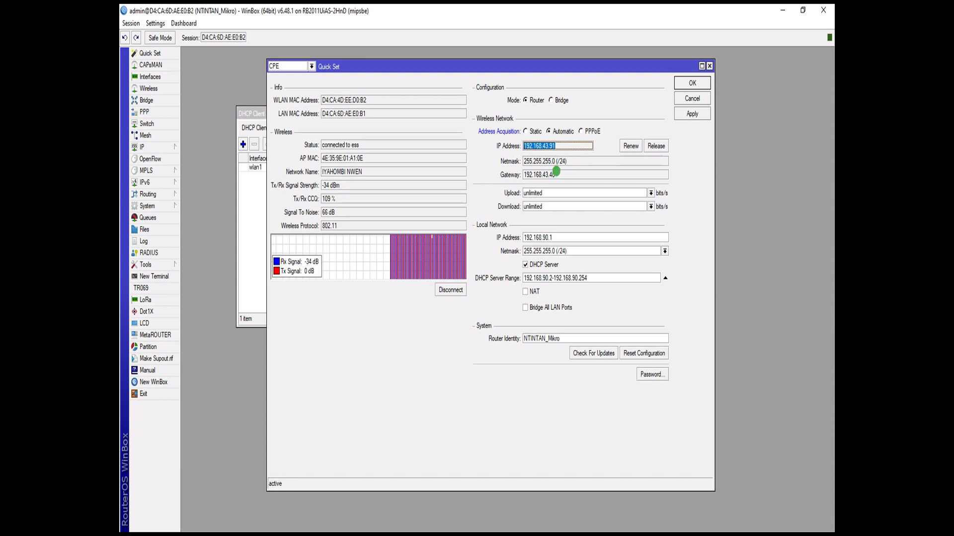
double_click(556, 172)
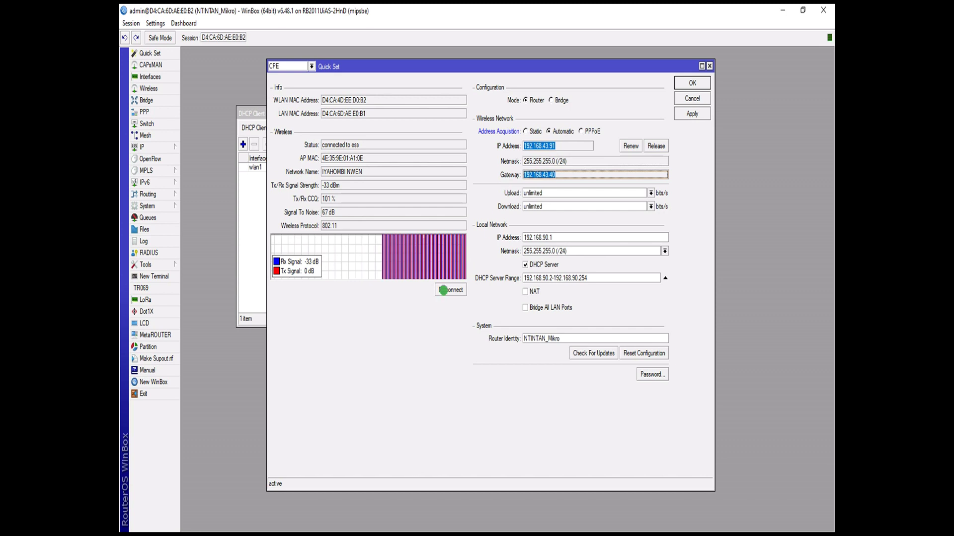
click(442, 290)
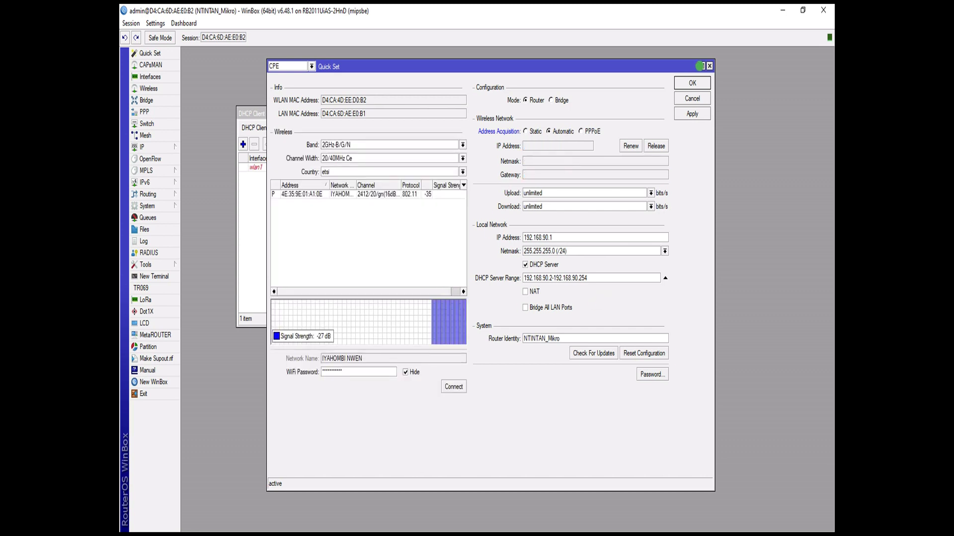
click(709, 66)
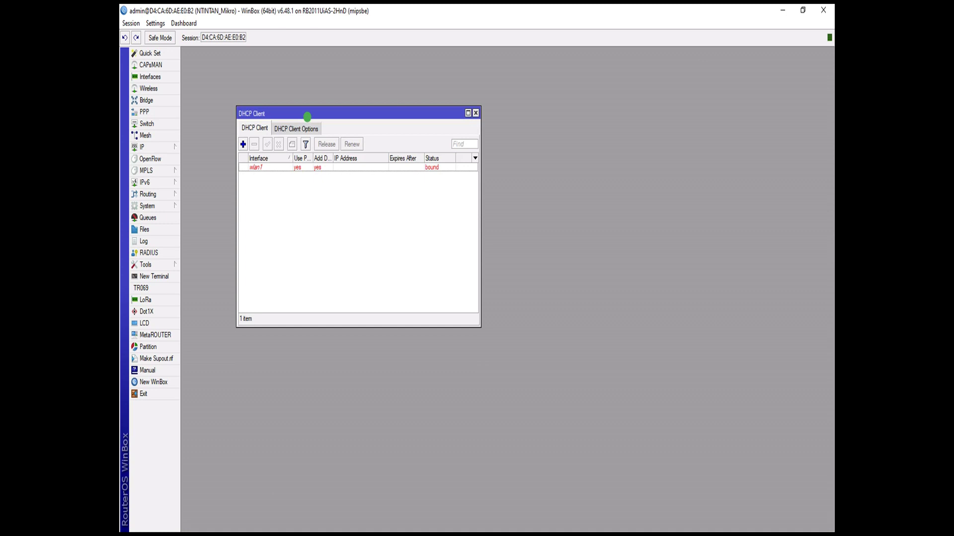
Set the wlan1 DHCP client's interface back to ether1 and apply it.
drag(307, 116, 476, 148)
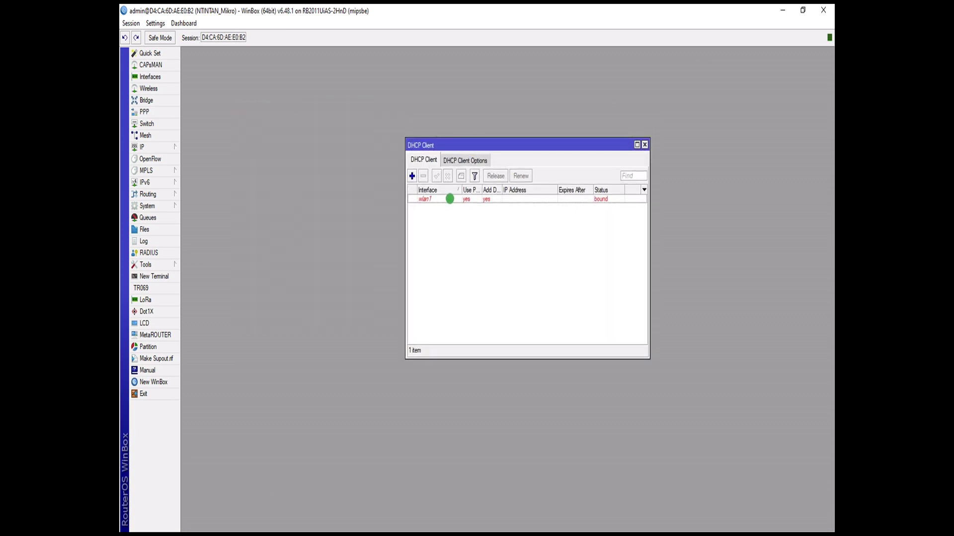
double_click(450, 199)
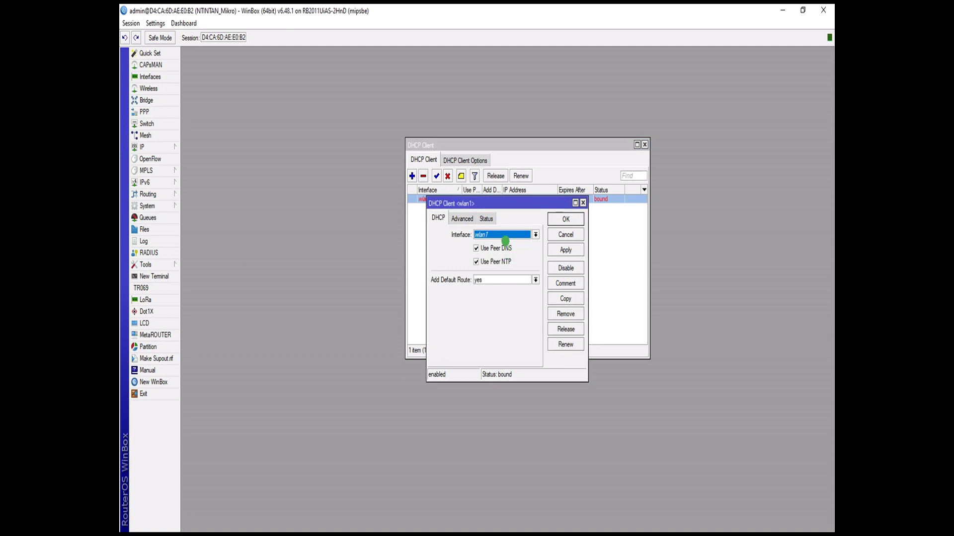
click(502, 234)
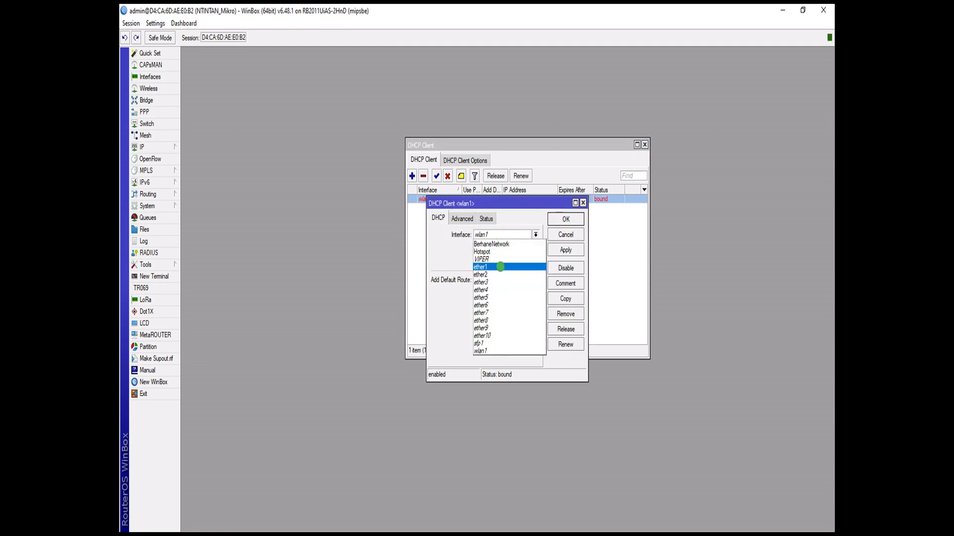
click(500, 261)
click(565, 250)
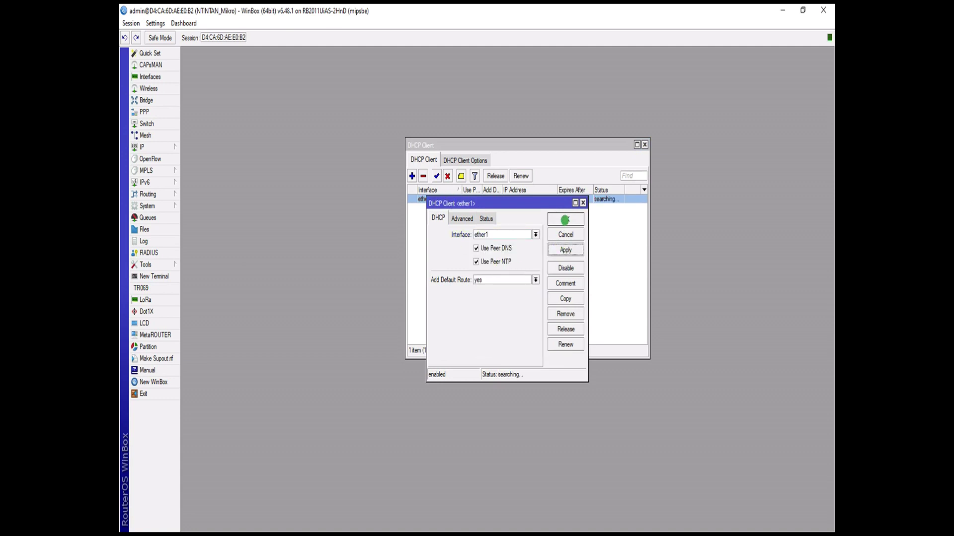
click(565, 217)
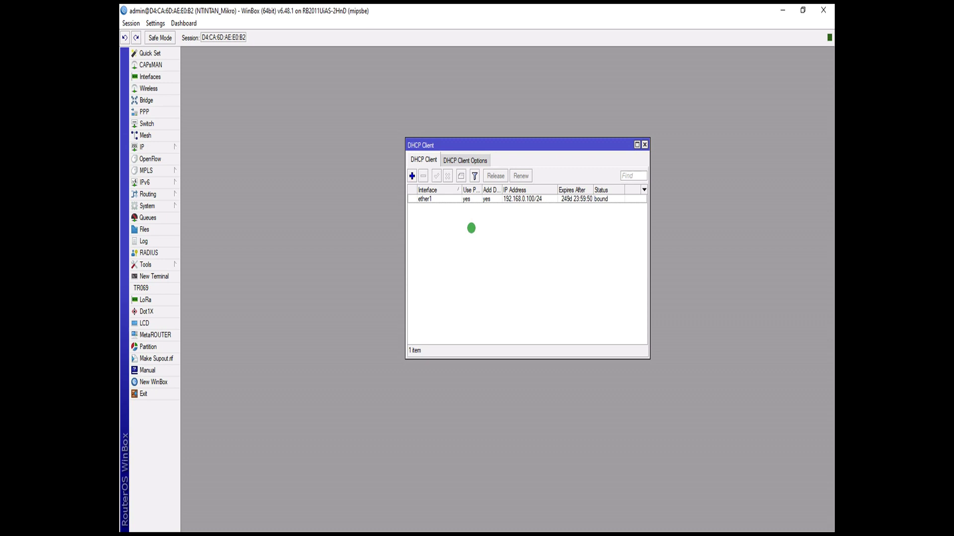
Change the DHCP client's interface from ether1 to sfp1 and apply it.
click(152, 147)
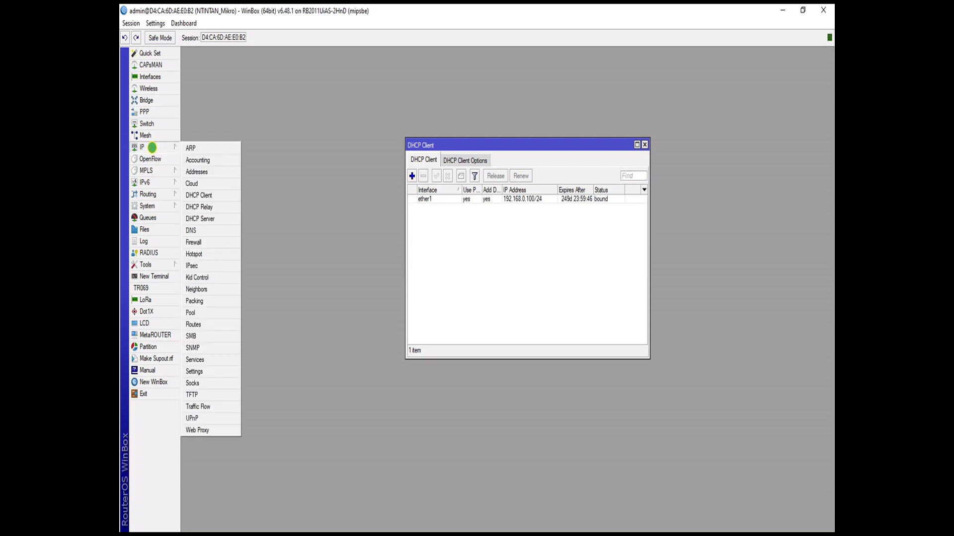
click(343, 198)
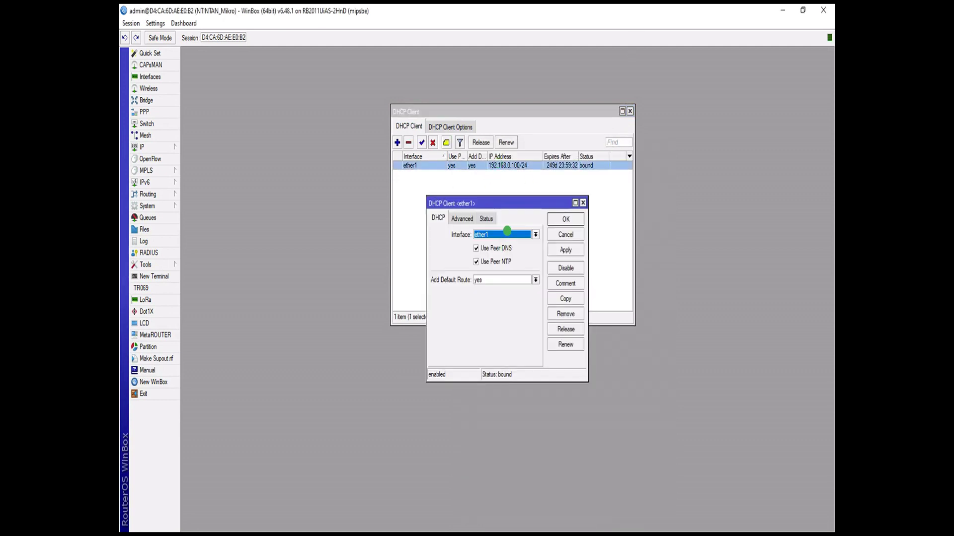
click(507, 232)
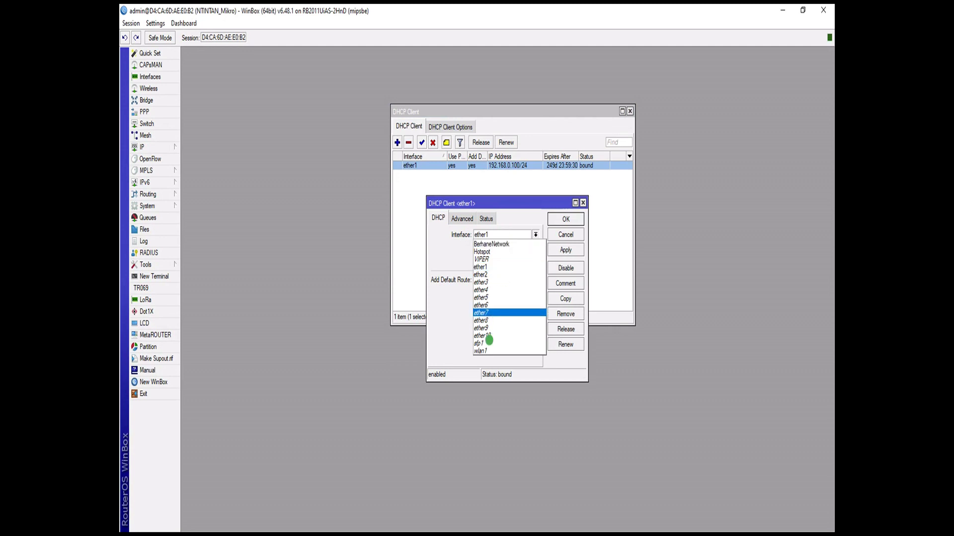
click(488, 343)
click(559, 251)
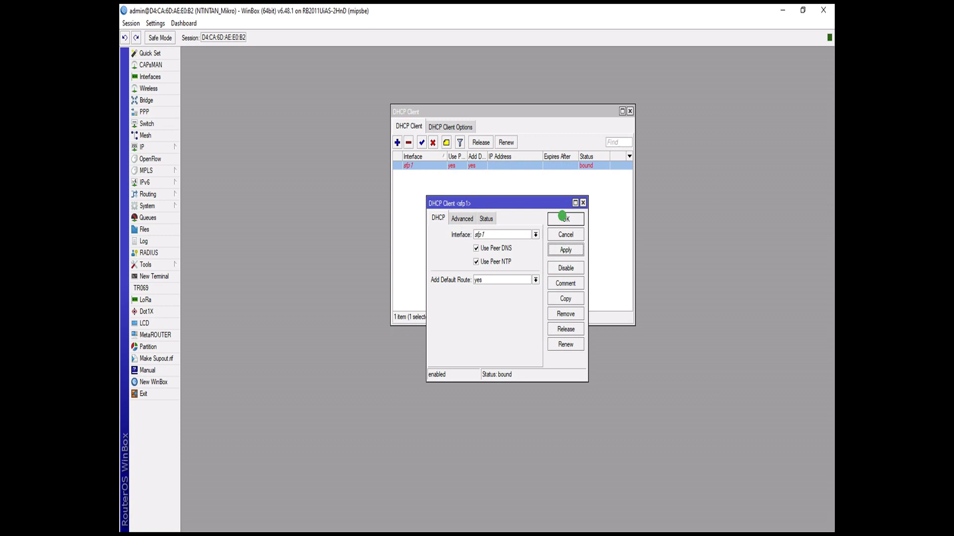
click(562, 217)
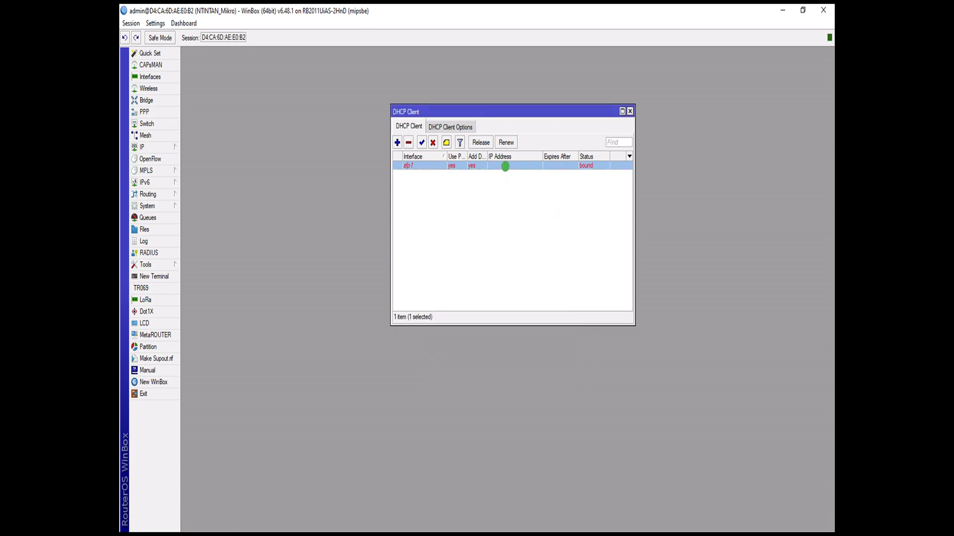
drag(501, 108, 623, 195)
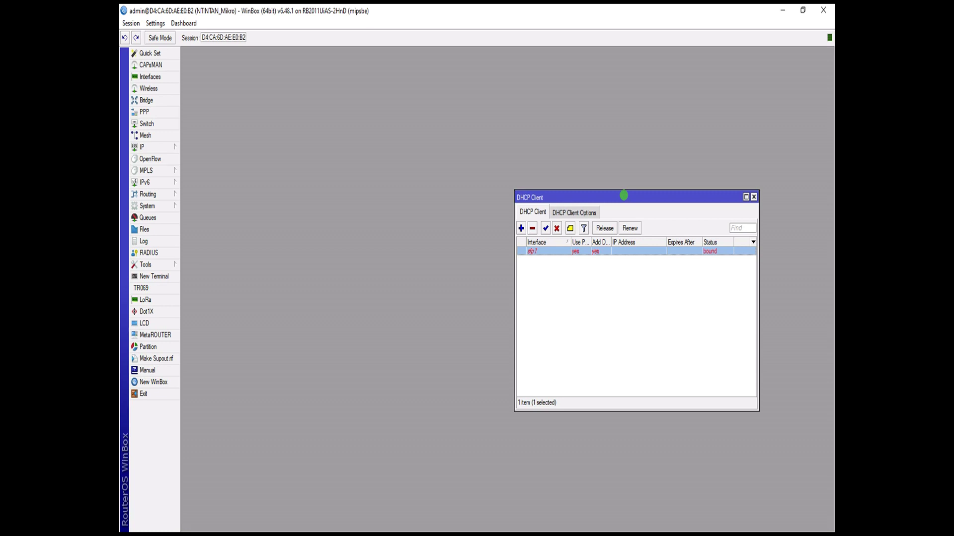
drag(623, 195, 460, 104)
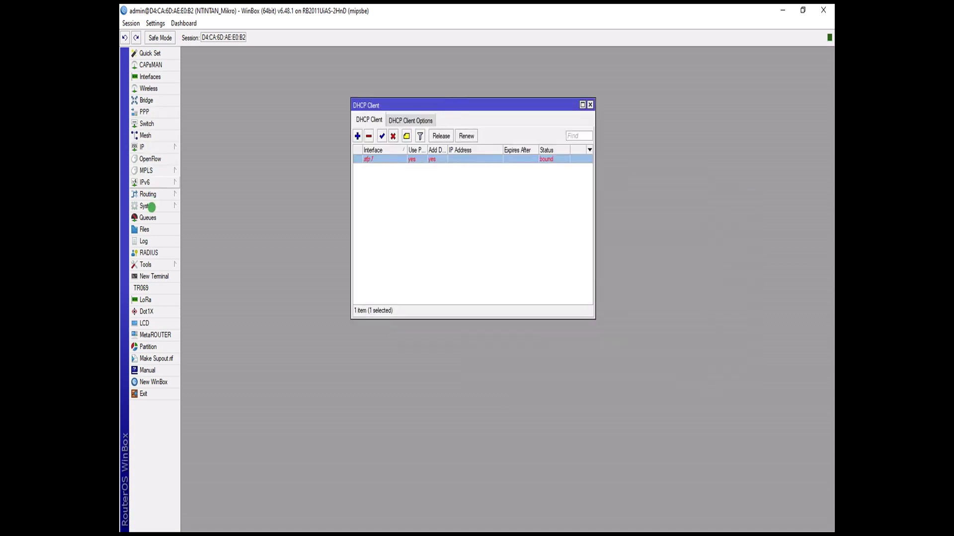
Open the Log window to view the DHCP client address events.
click(145, 241)
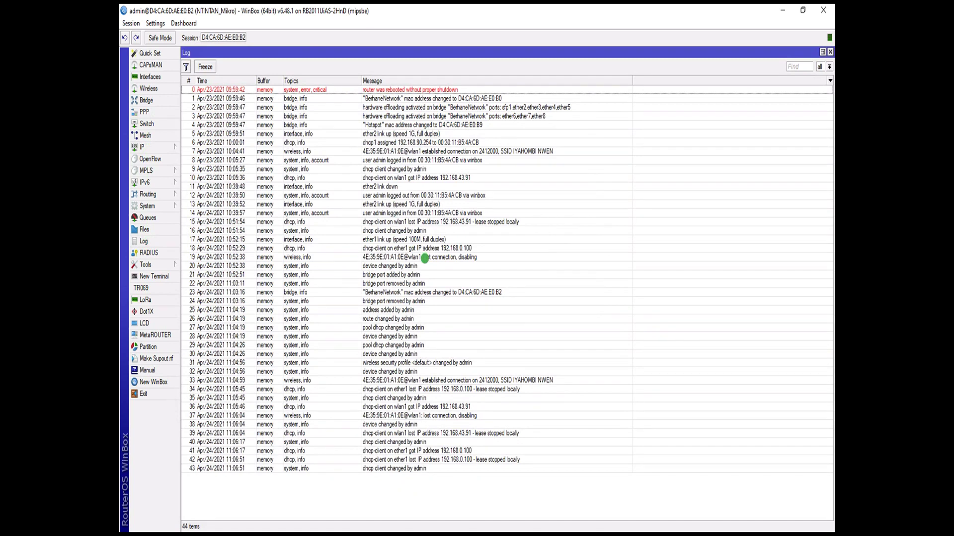